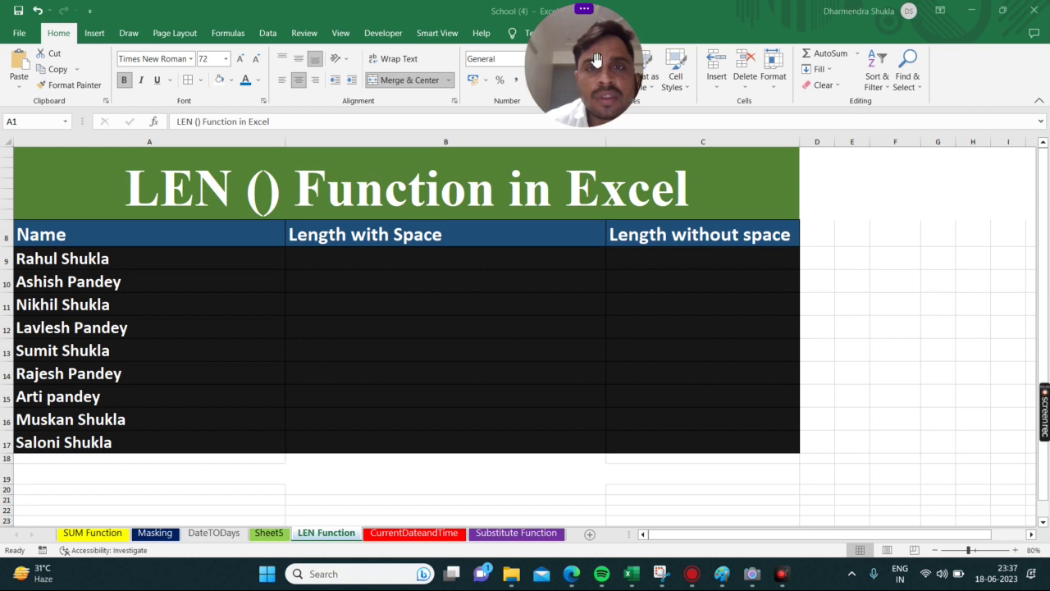
Bring the workbook into focus and inspect the first name in A9
drag(596, 62, 859, 105)
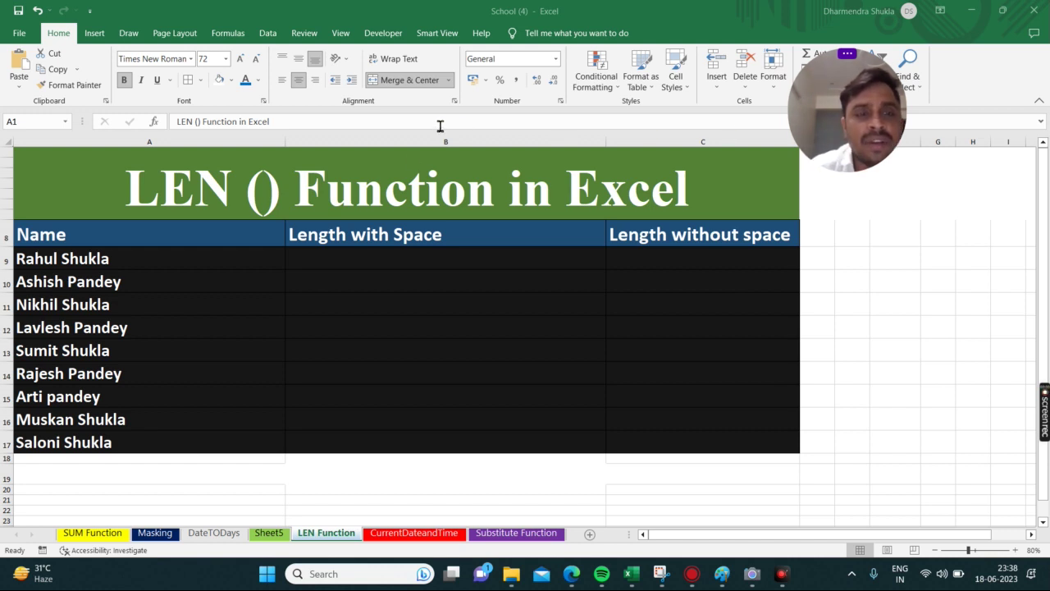
click(124, 180)
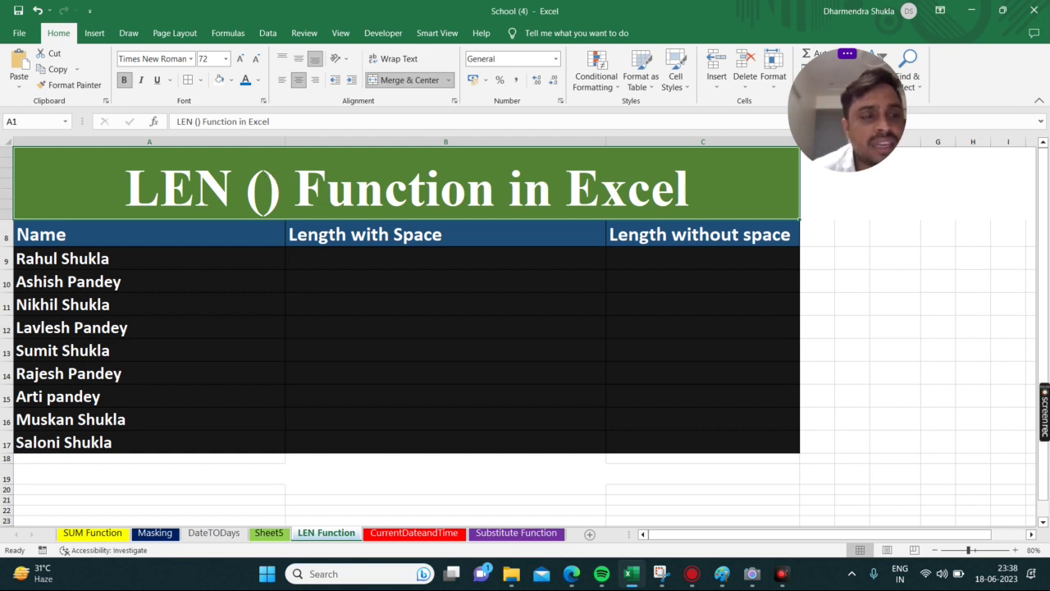
click(59, 264)
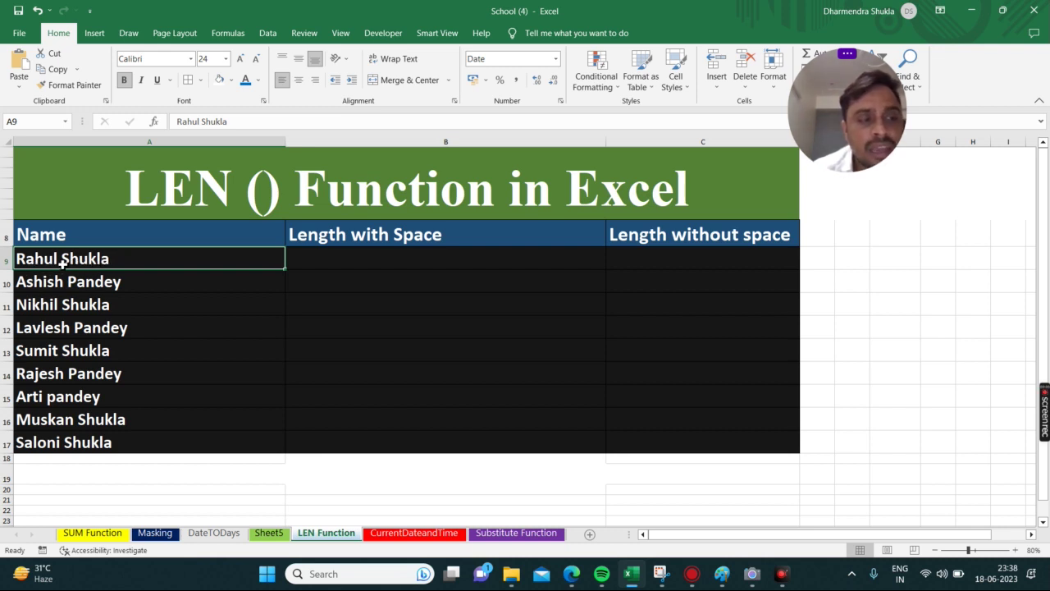
key(F2)
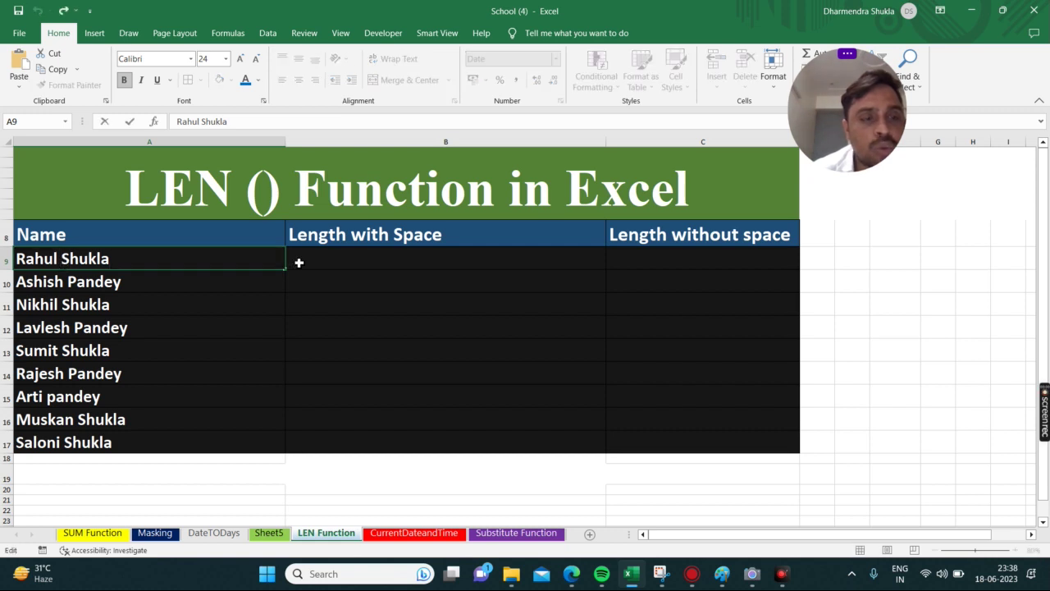
Enter =LEN(A9) in B9 to get 12, then compare it with the name in A9
click(328, 259)
text(=L)
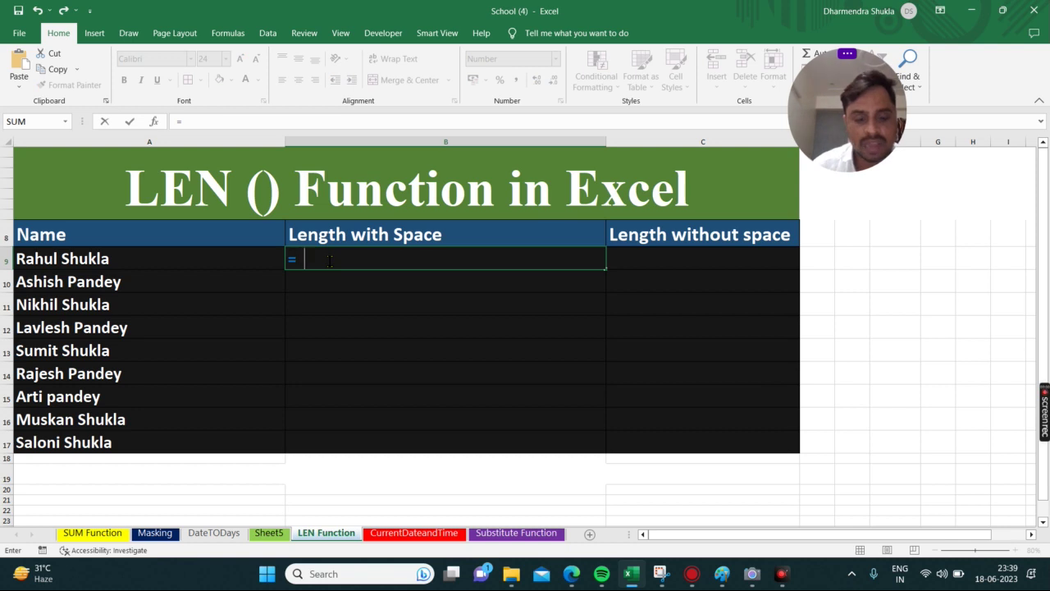
text(EN()
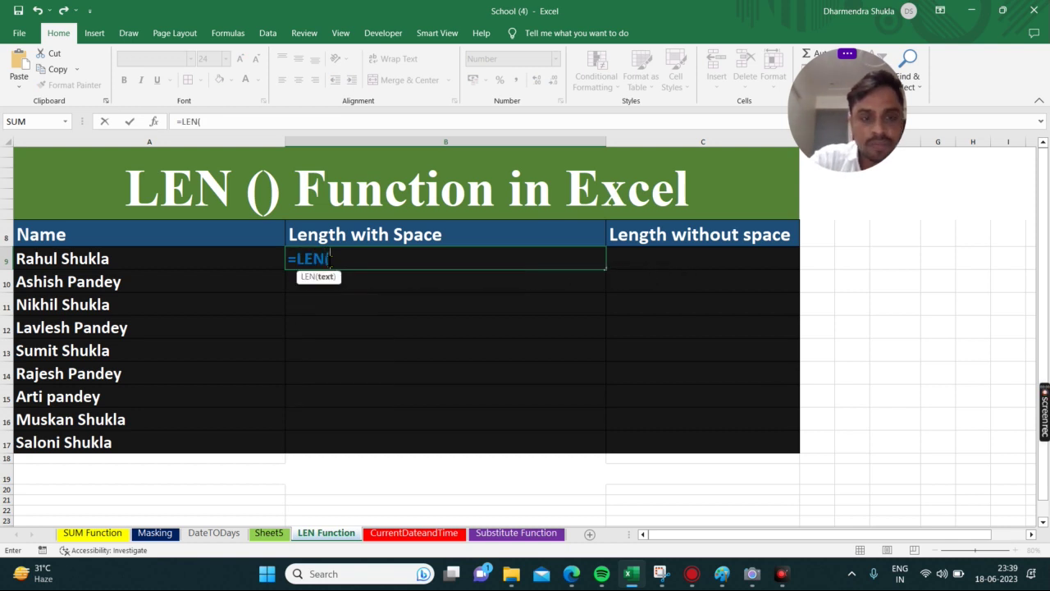
click(142, 259)
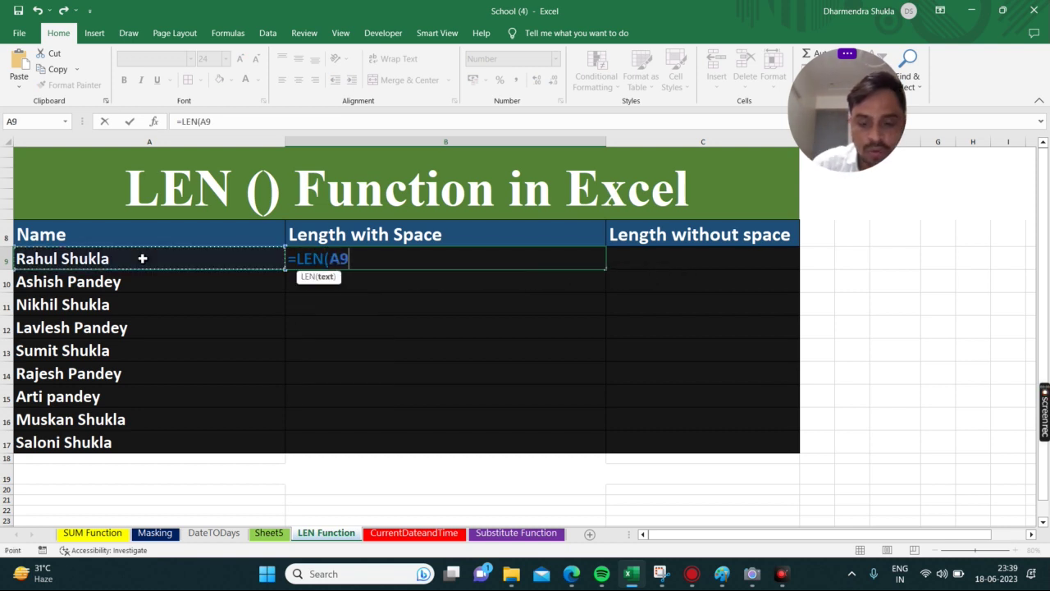
text())
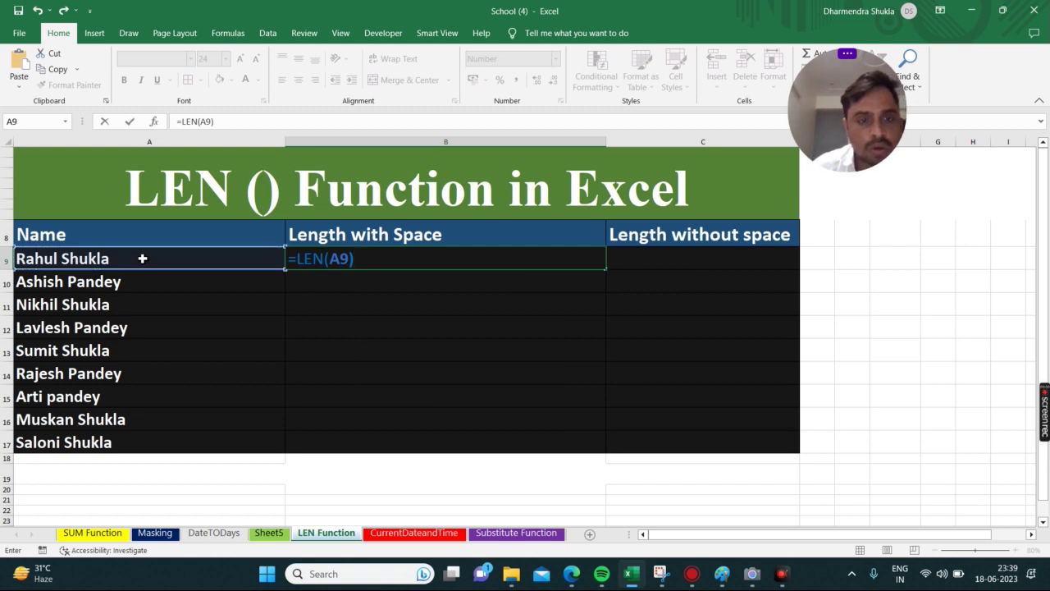
key(Return)
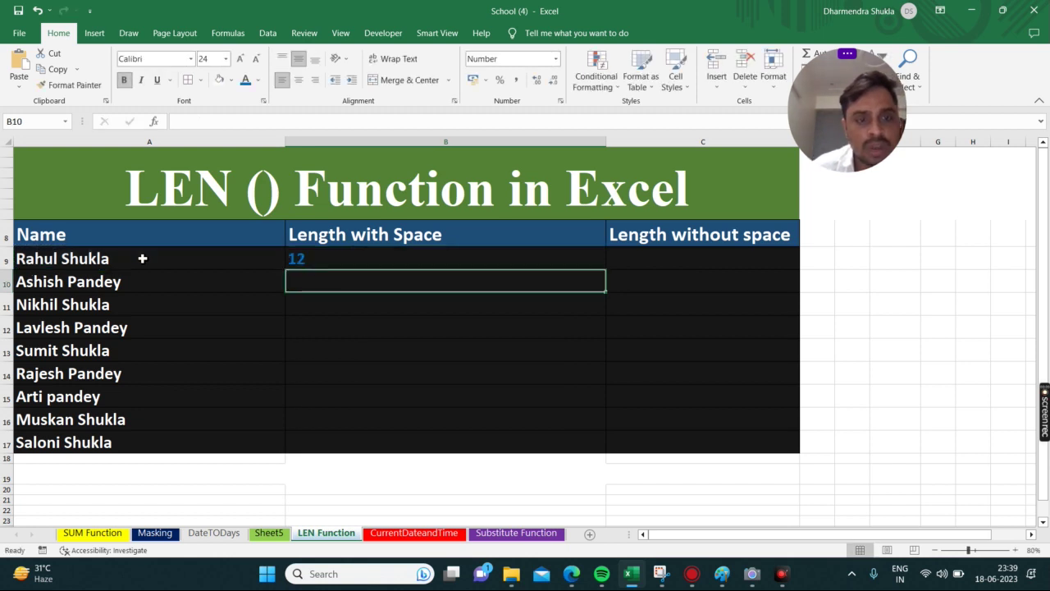
click(356, 257)
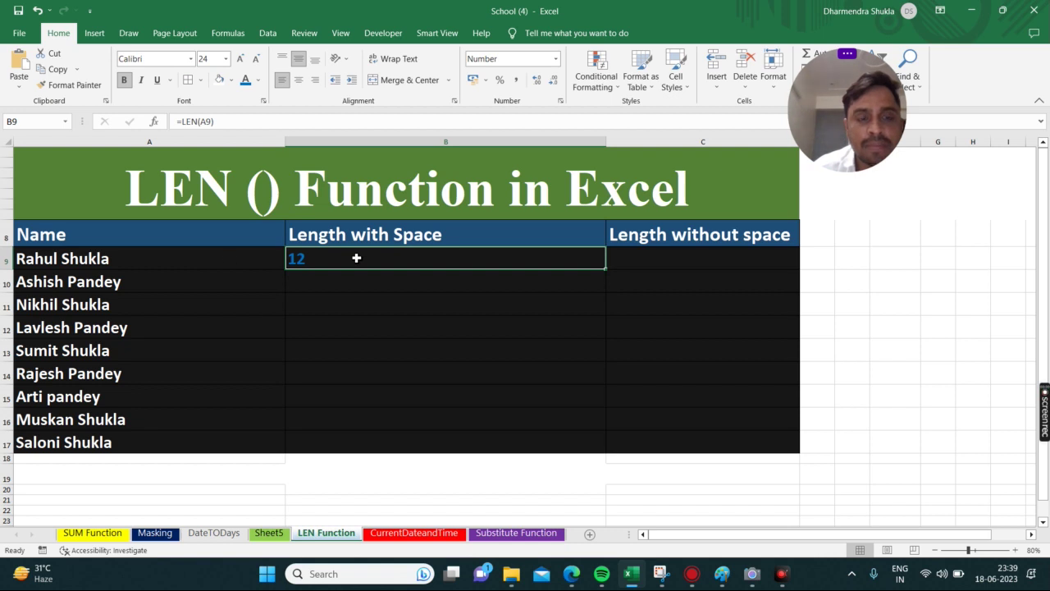
click(115, 258)
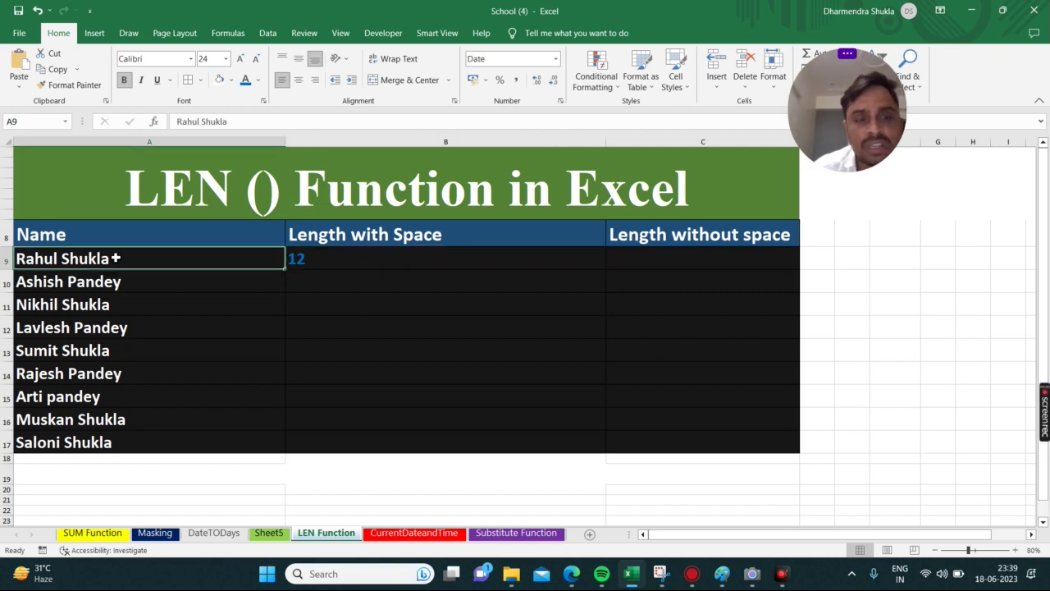
click(323, 259)
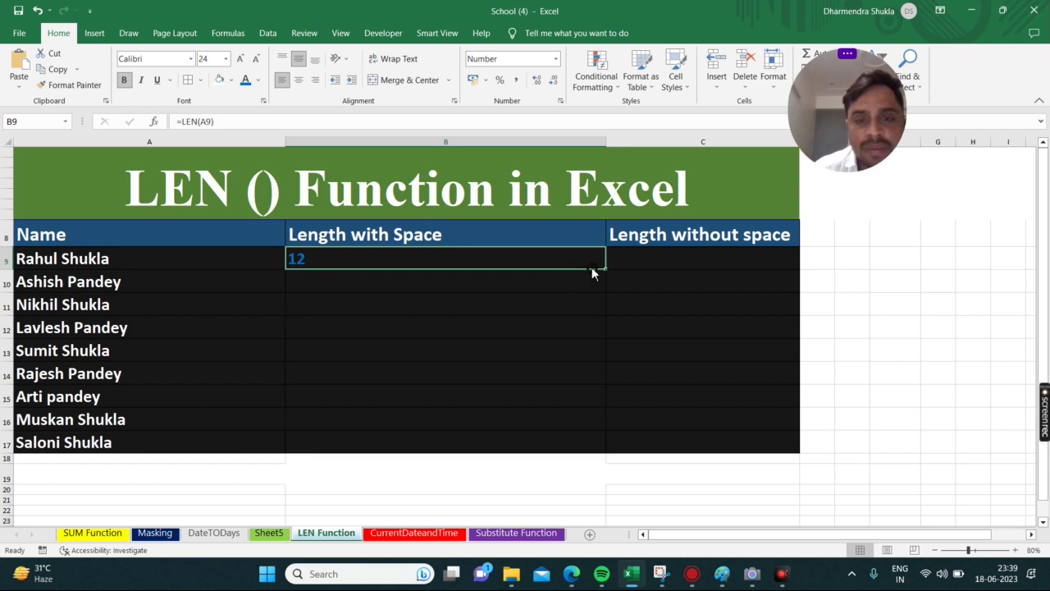
Copy B9's LEN formula down to B17, giving lengths of 11 to 14, and review the names and lengths
drag(604, 268, 605, 450)
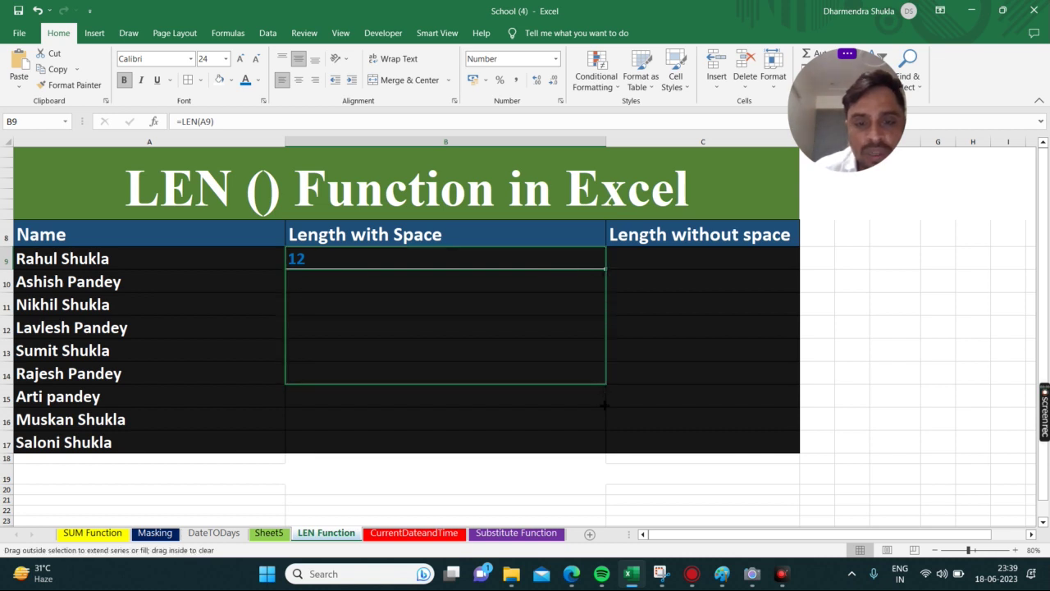
click(377, 324)
drag(158, 280, 165, 440)
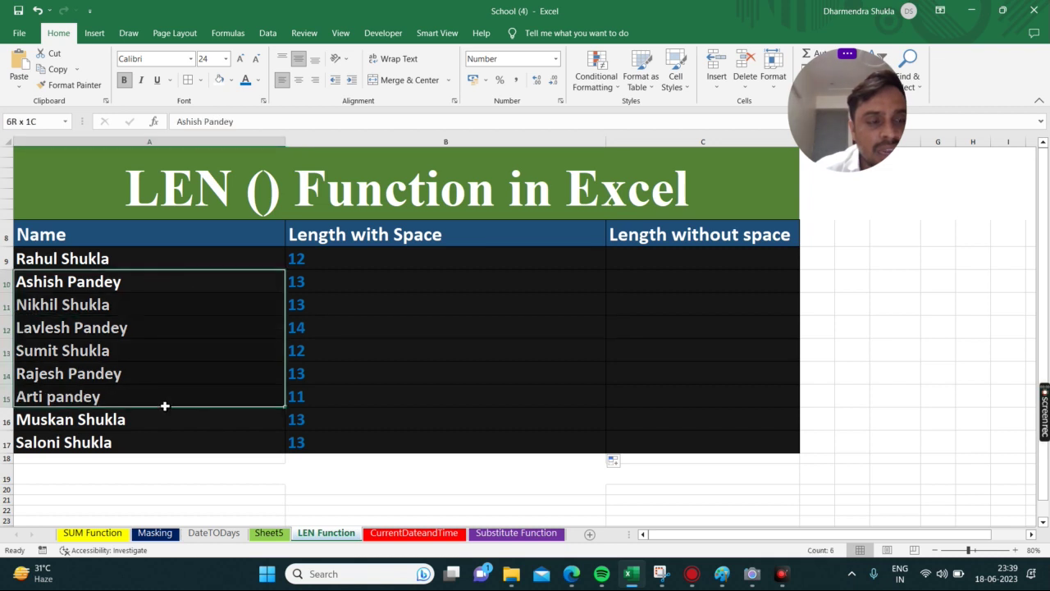
drag(331, 283, 327, 446)
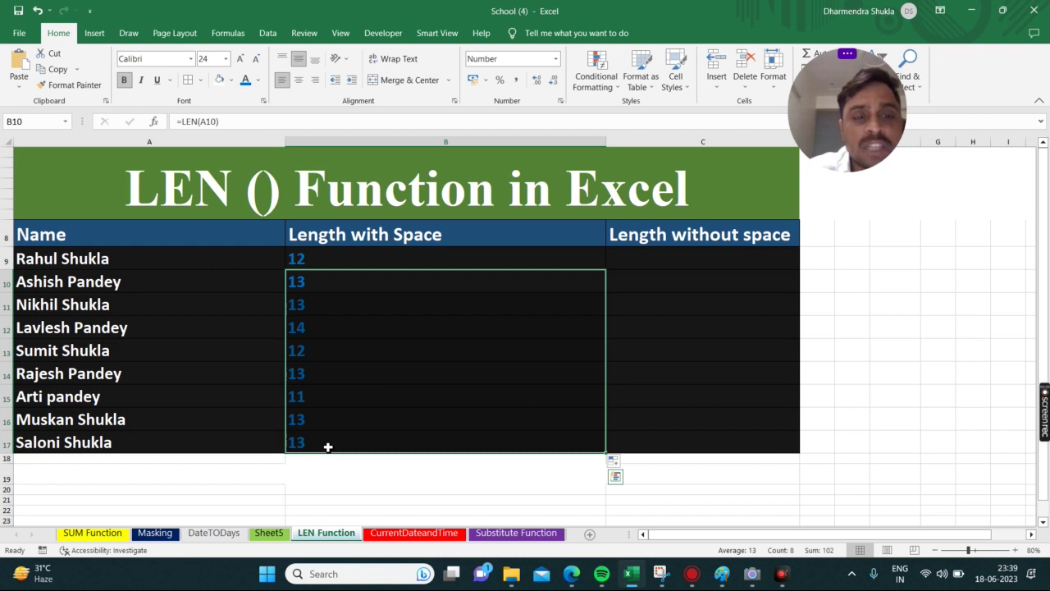
click(78, 263)
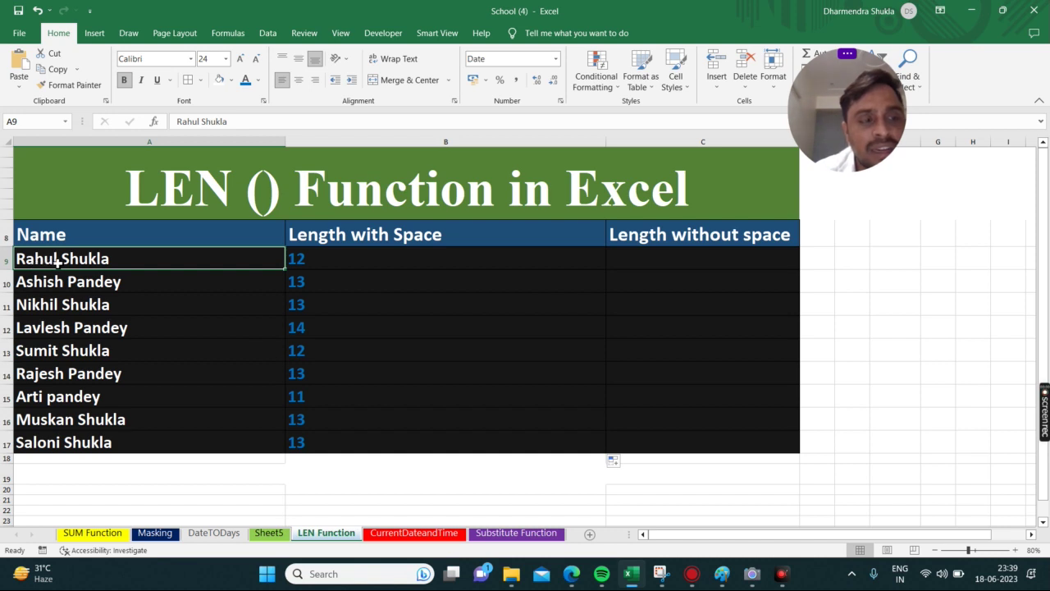
double_click(62, 259)
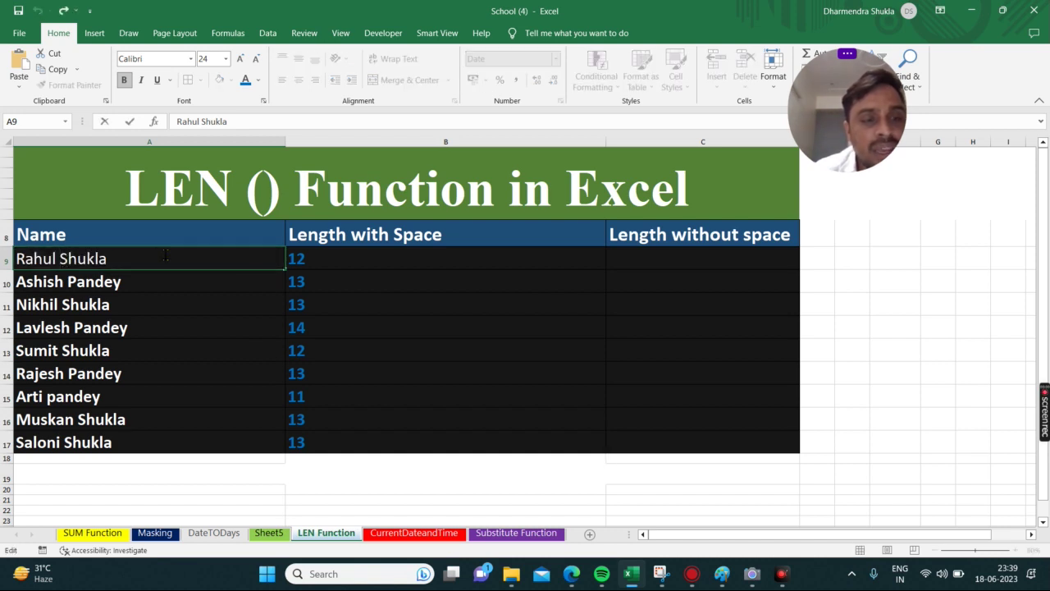
click(312, 259)
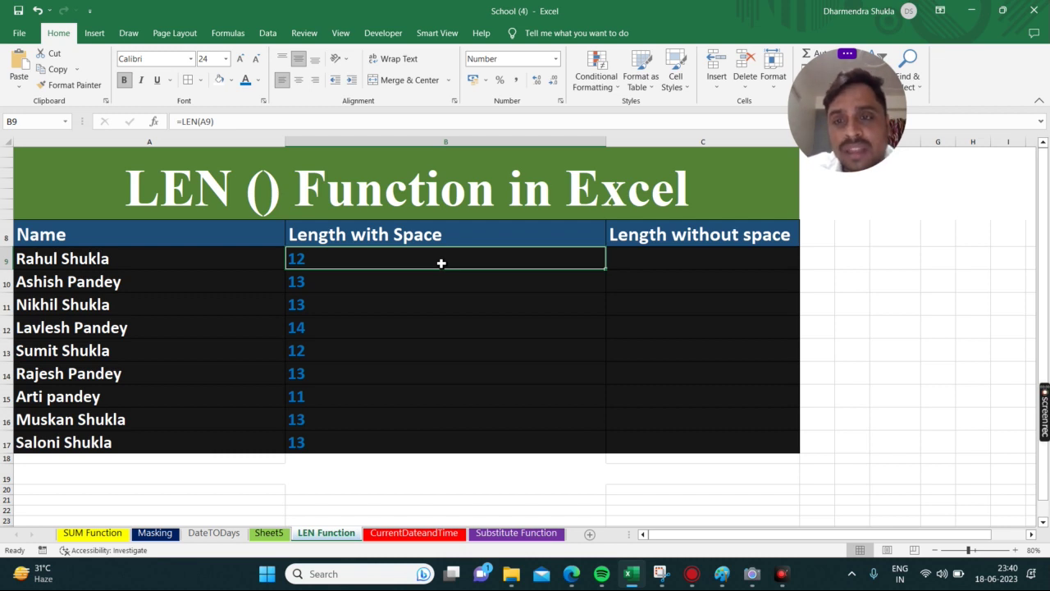
click(700, 236)
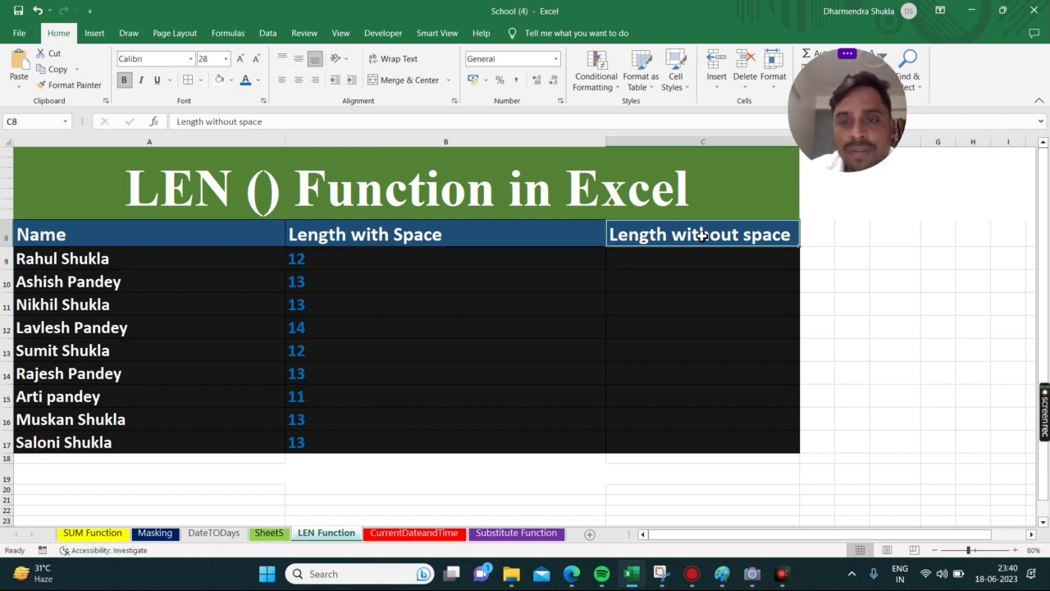
click(654, 259)
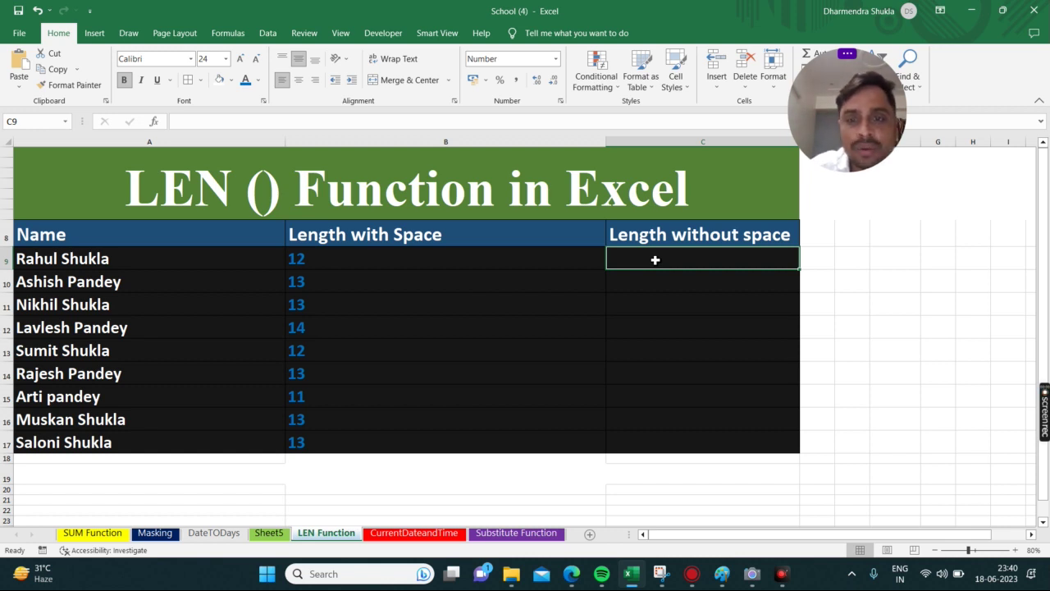
Enter =LEN(SUBSTITUTE(A9," ","")) in C9, giving 11 characters without spaces
text(=)
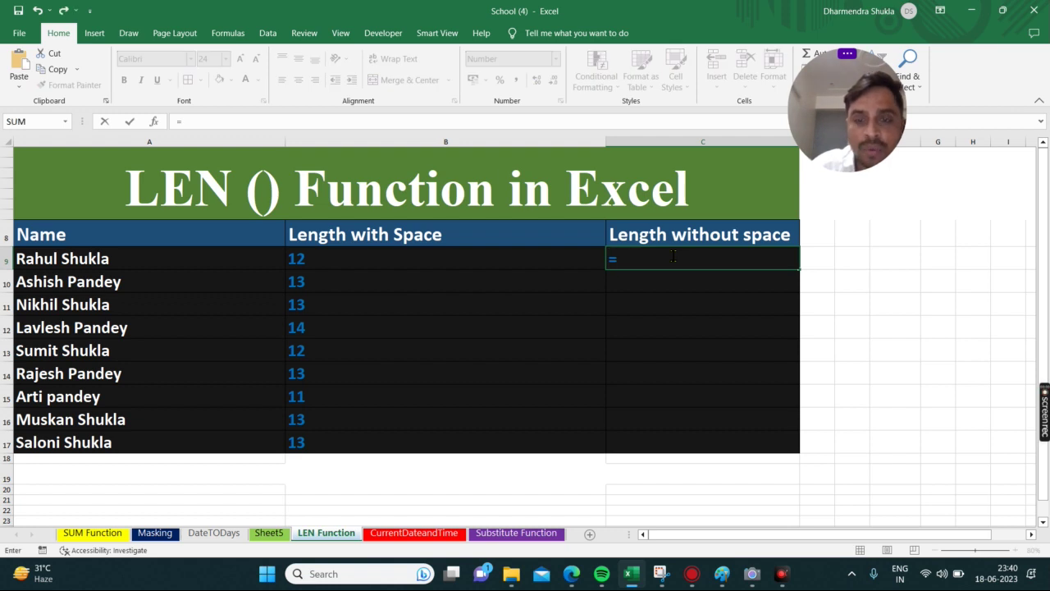
key(BackSpace)
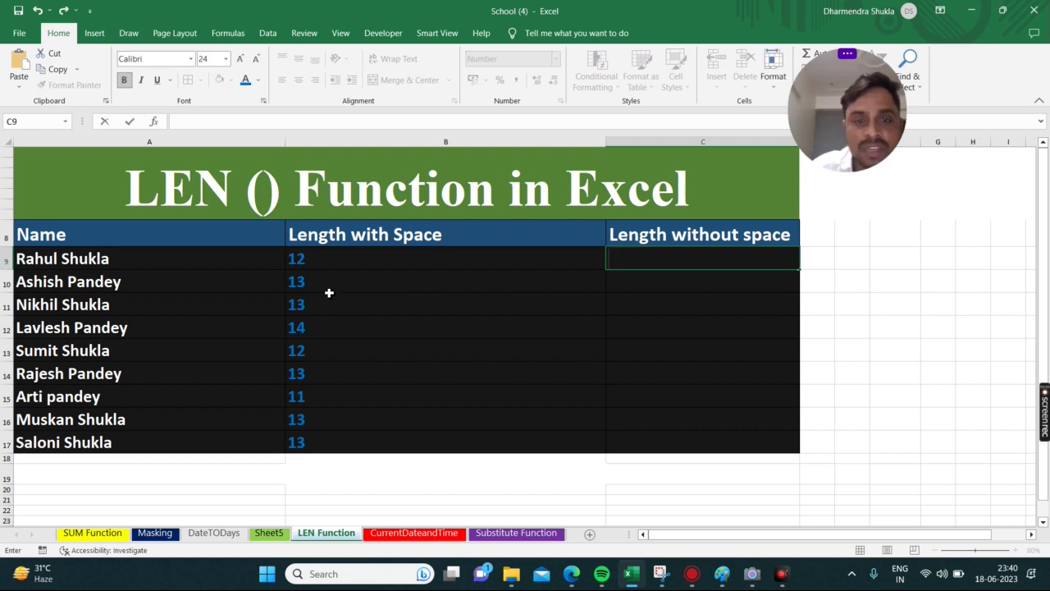
click(118, 263)
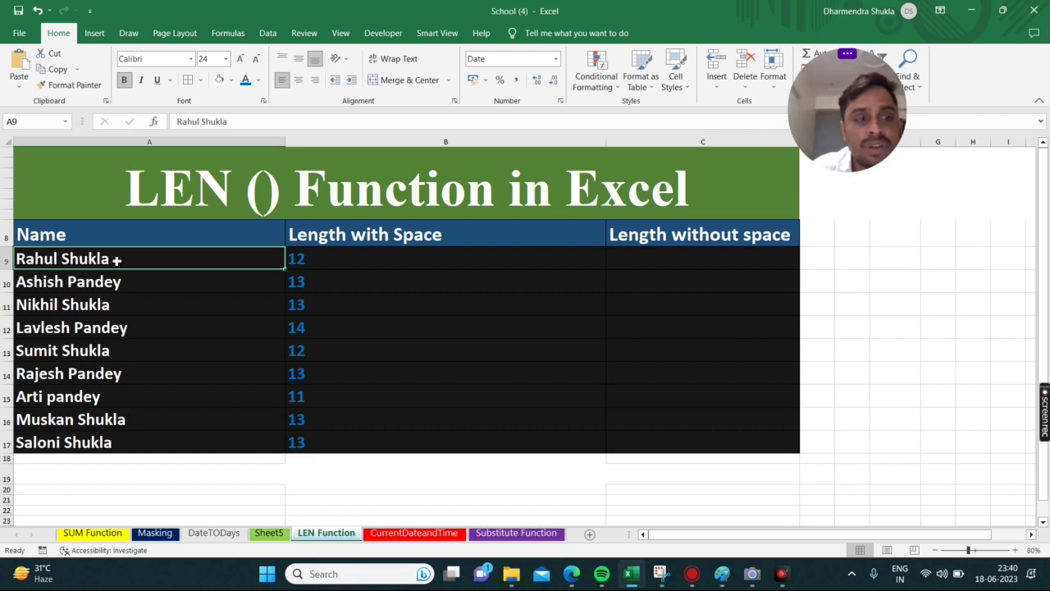
click(622, 263)
text(=)
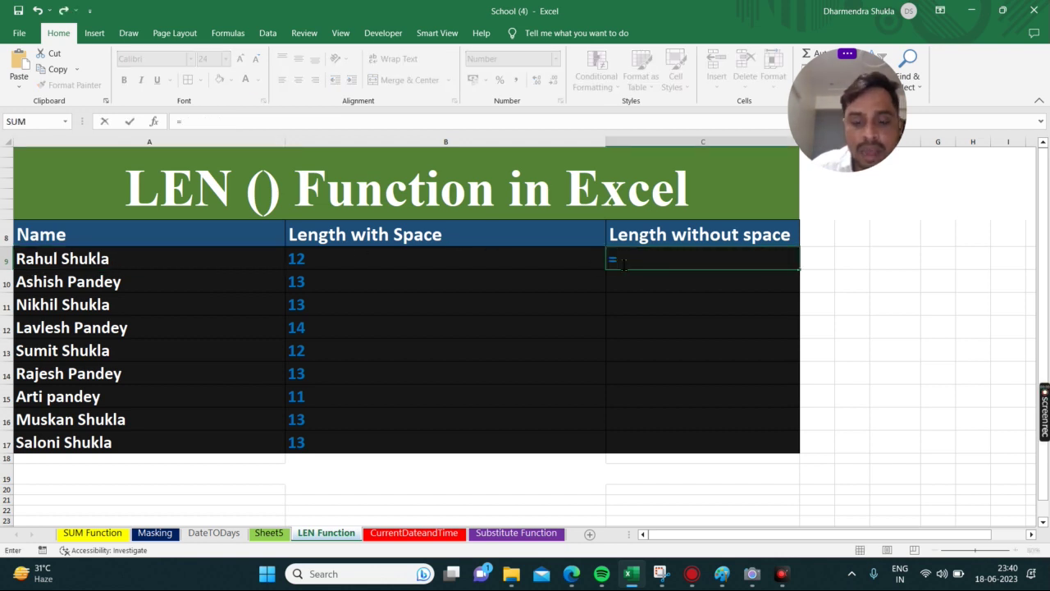
text(LEN)
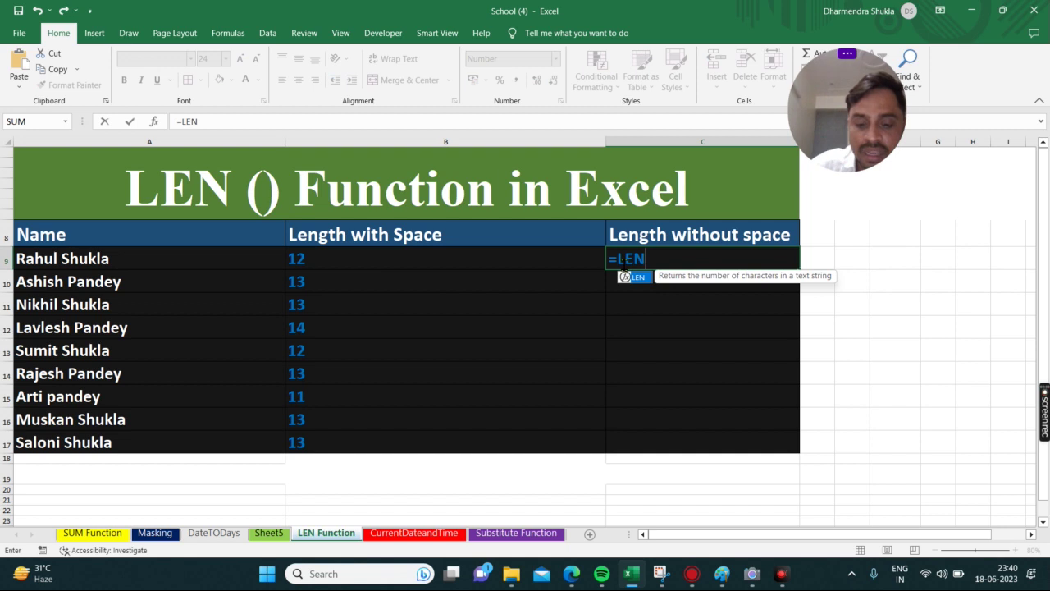
text(()
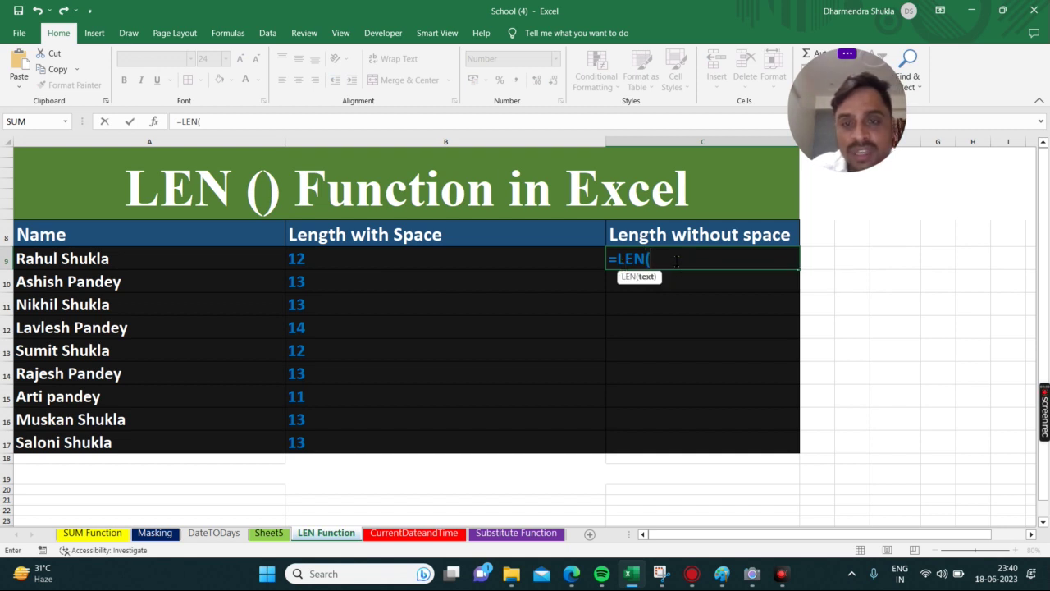
text(SUBS)
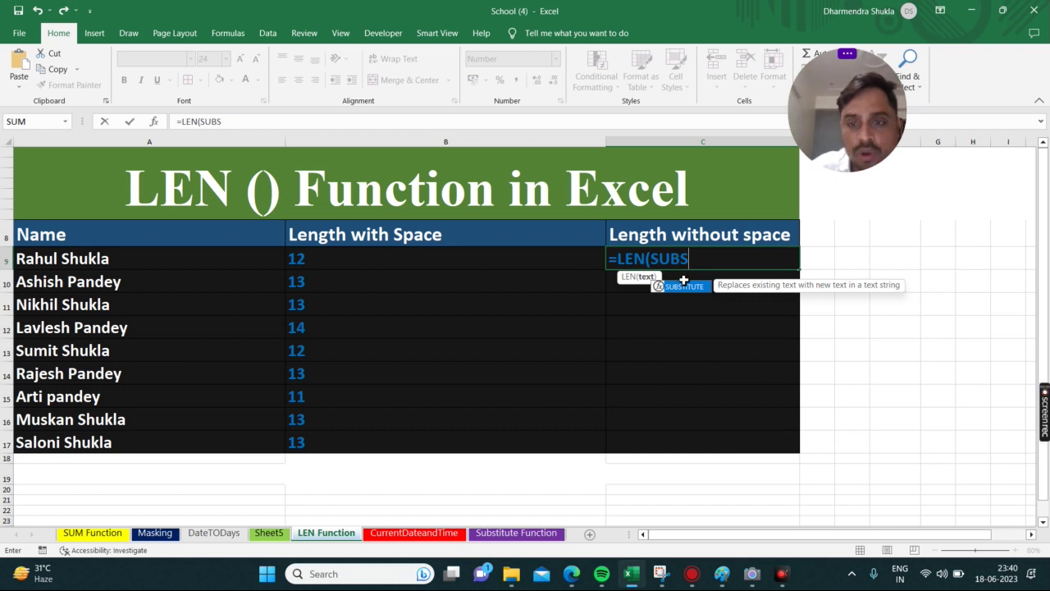
double_click(689, 287)
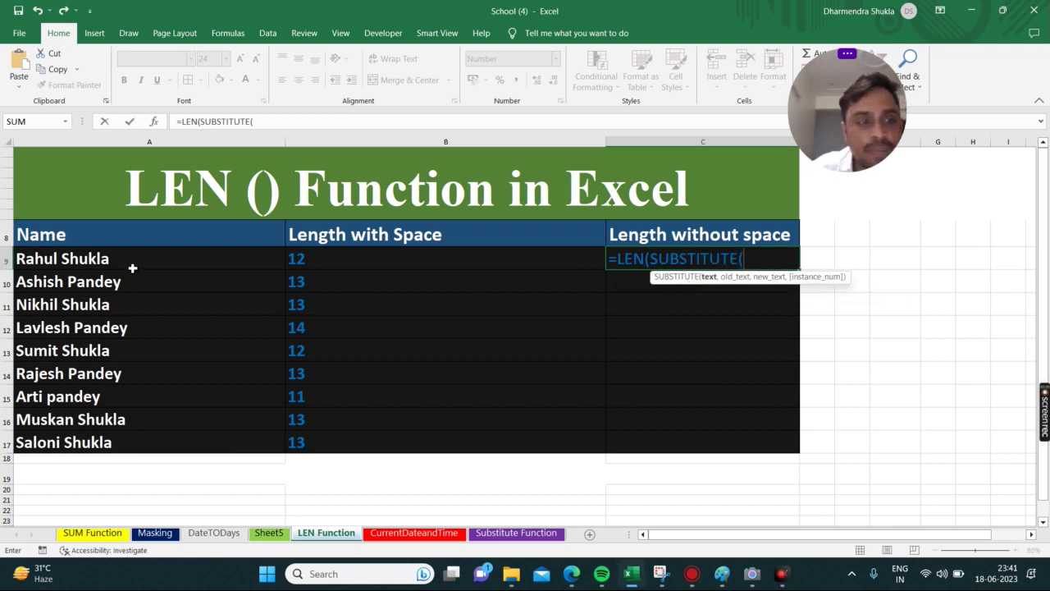
click(102, 258)
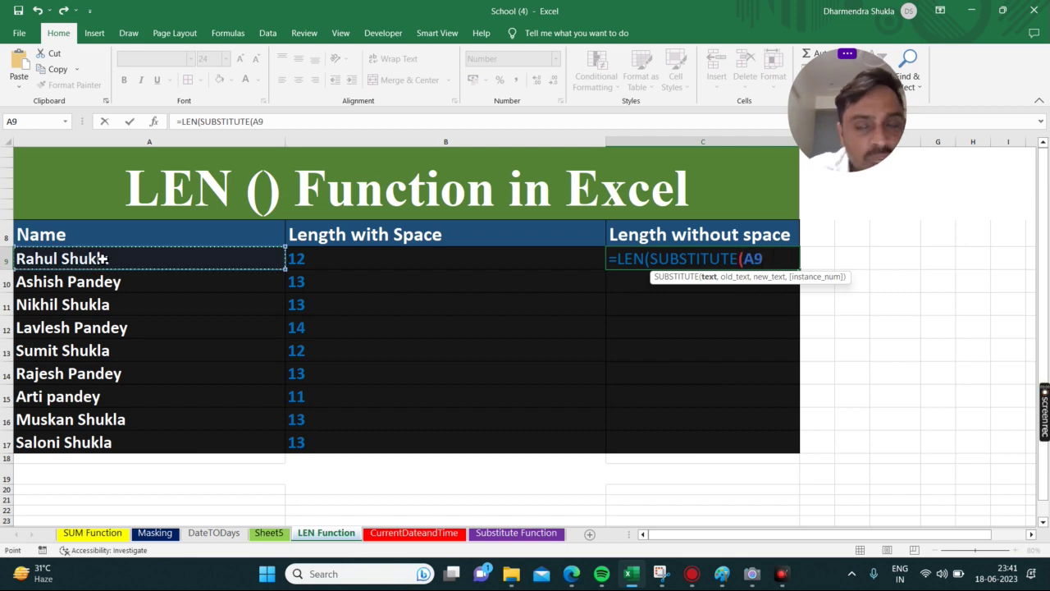
text(,)
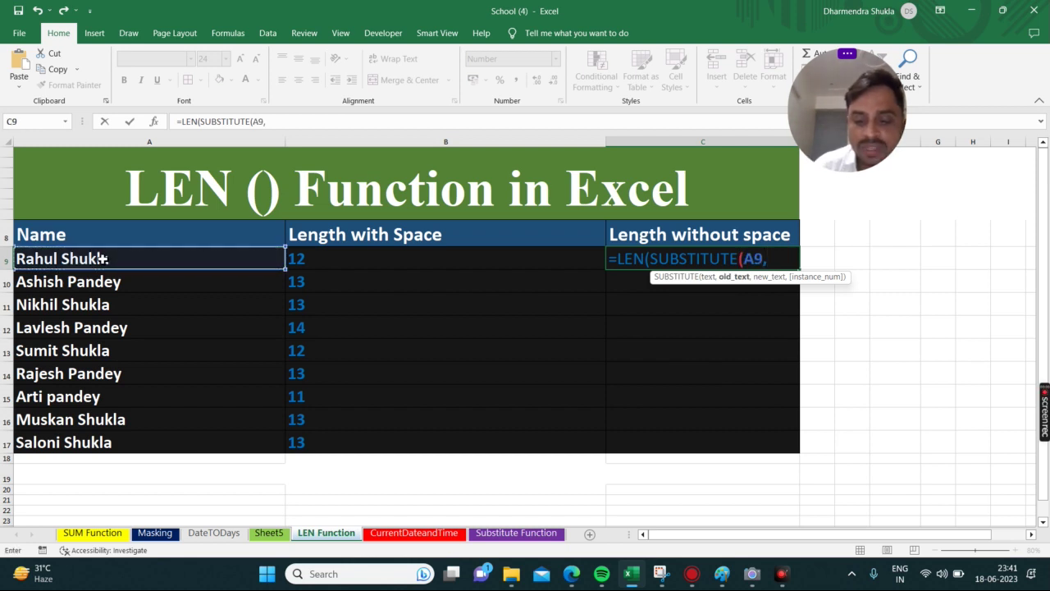
text(")
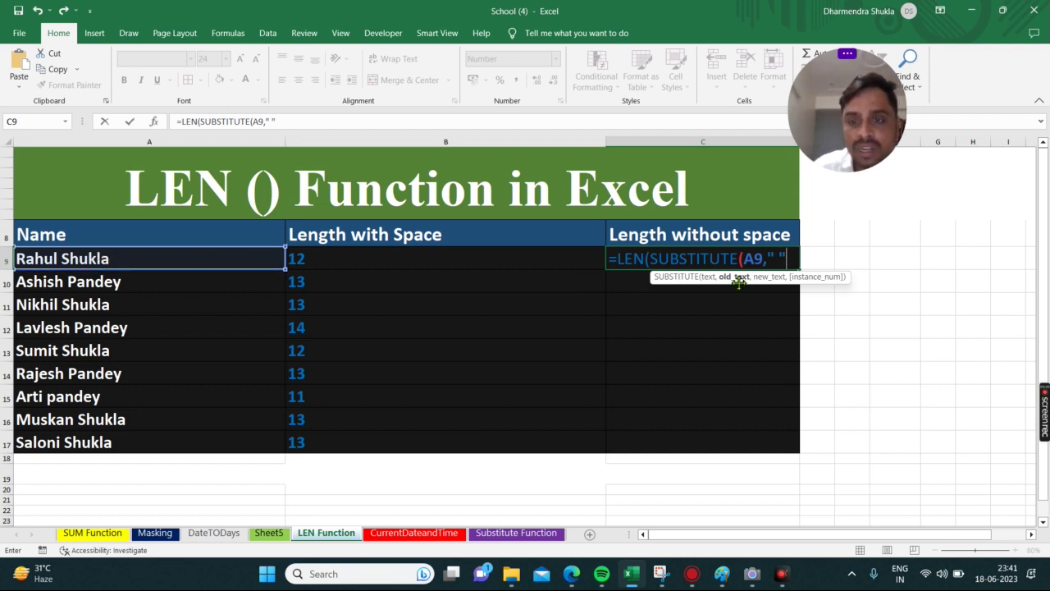
text(,)
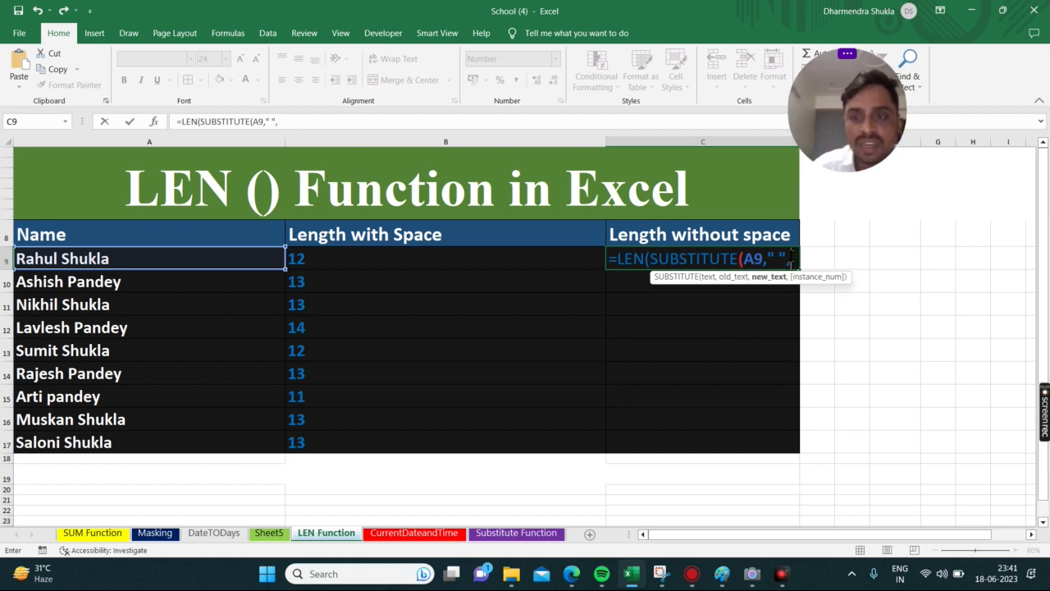
text("")
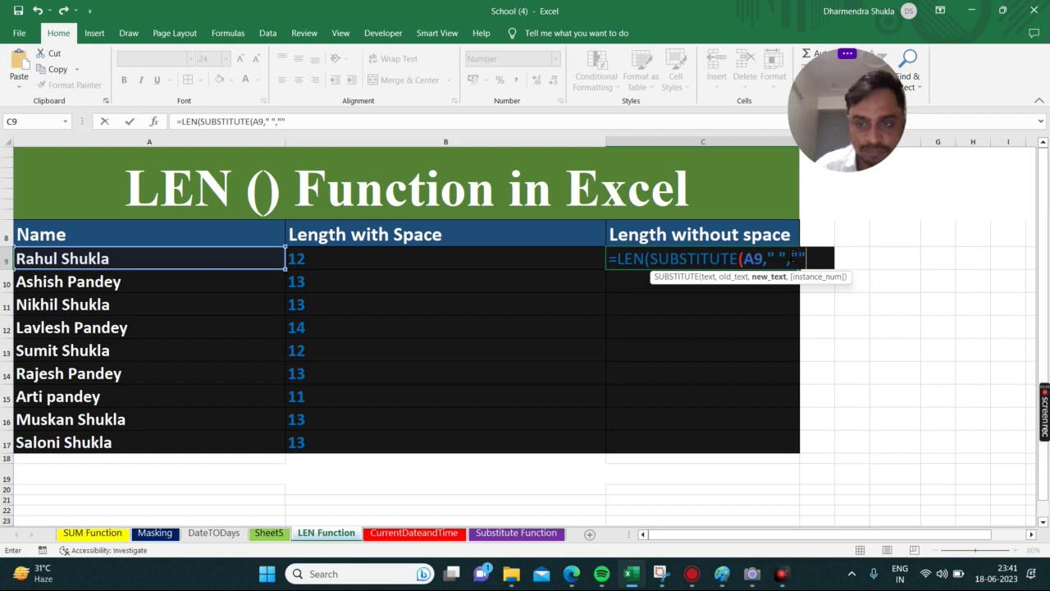
text())
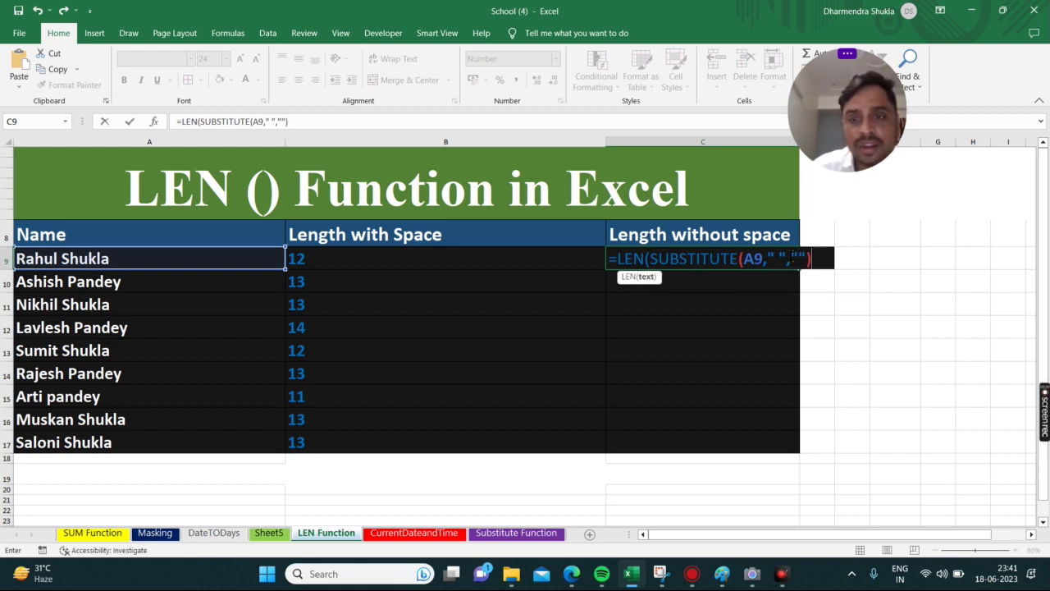
text())
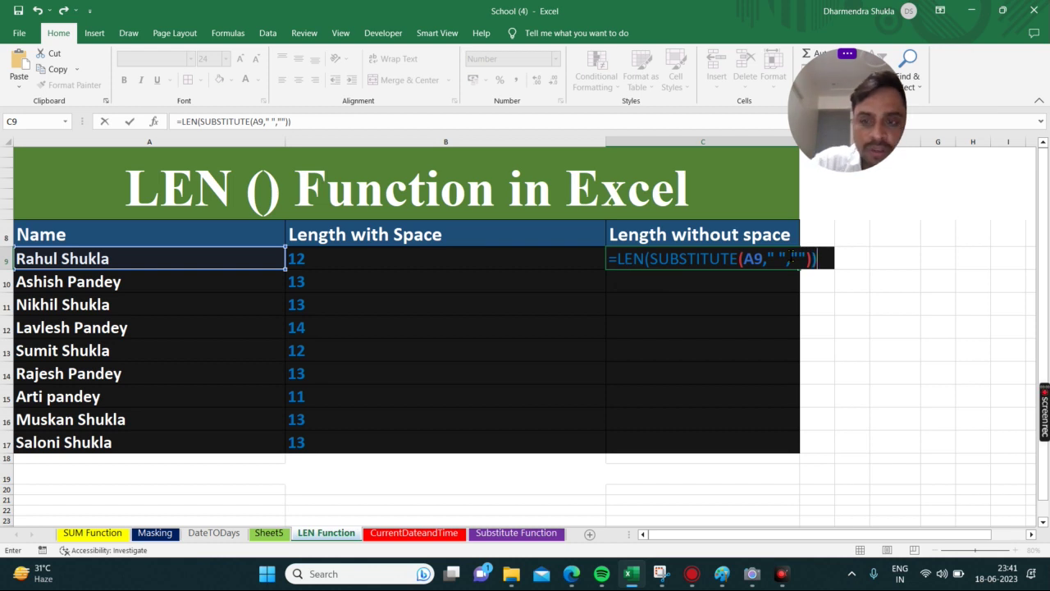
key(Return)
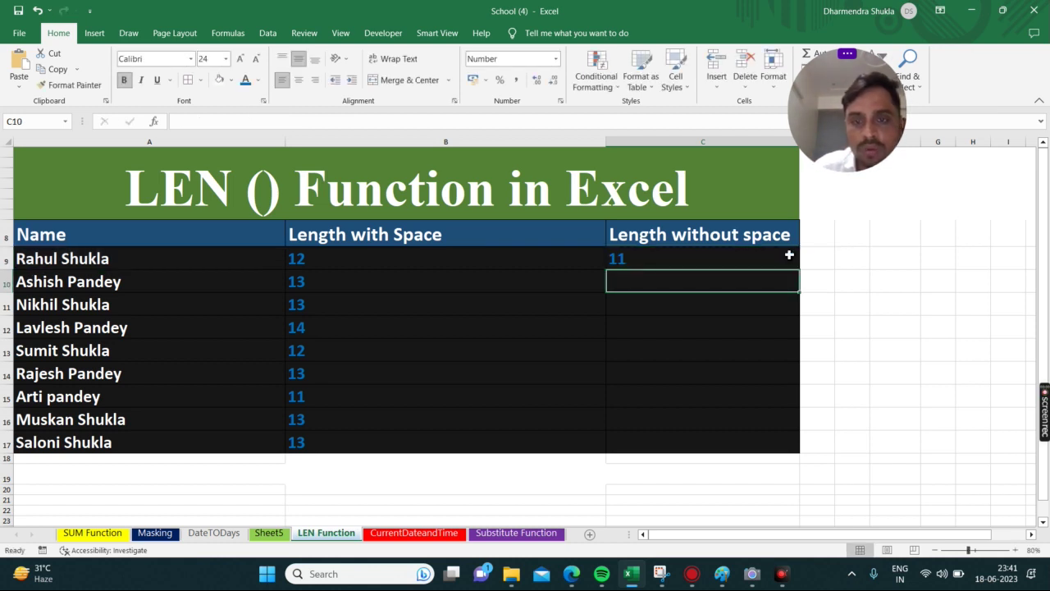
click(654, 258)
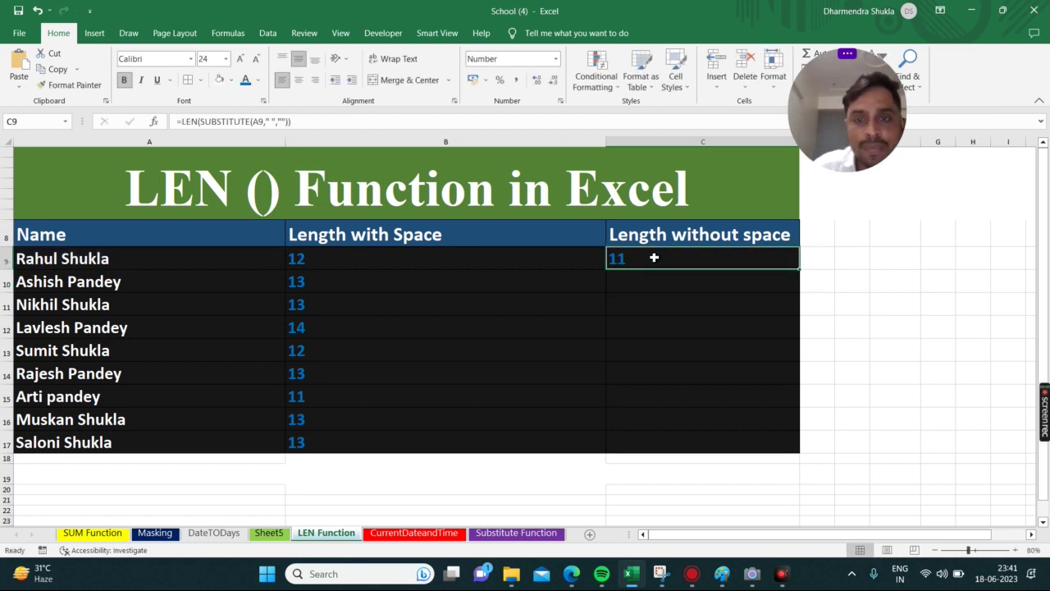
click(110, 260)
click(656, 257)
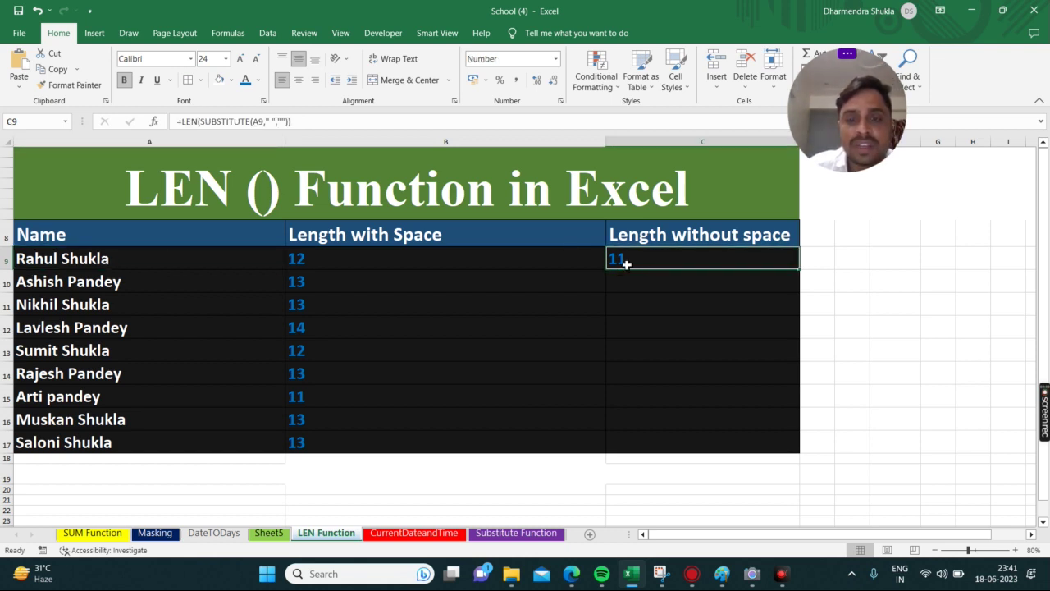
click(116, 260)
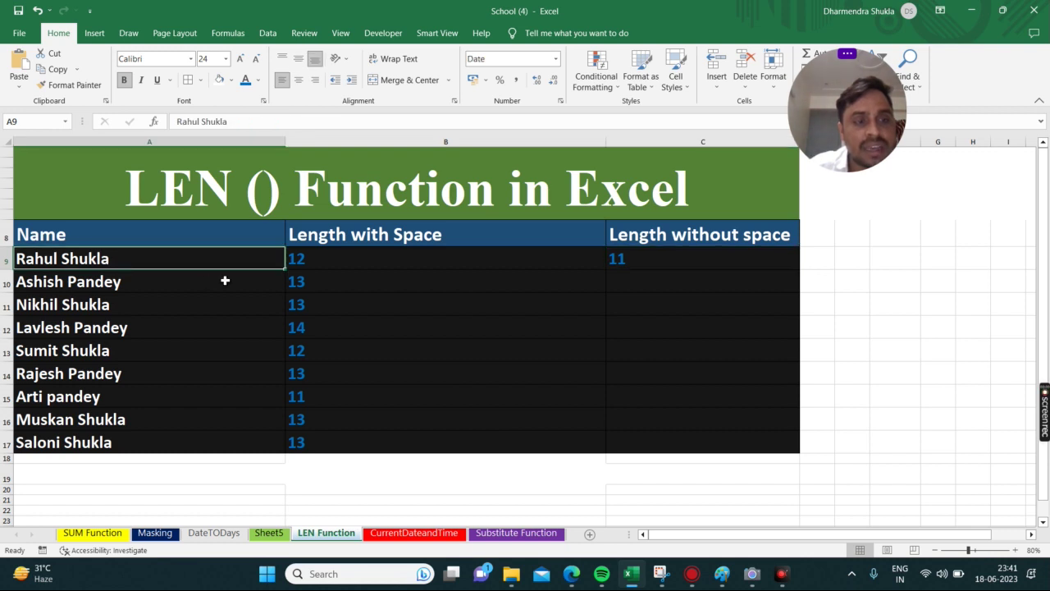
click(129, 282)
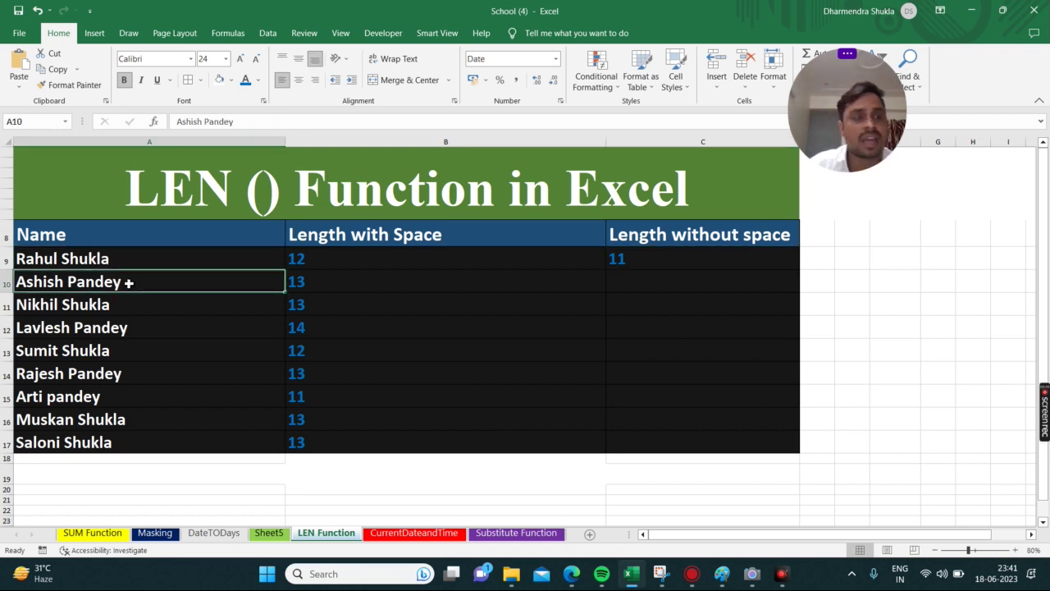
drag(128, 282, 126, 441)
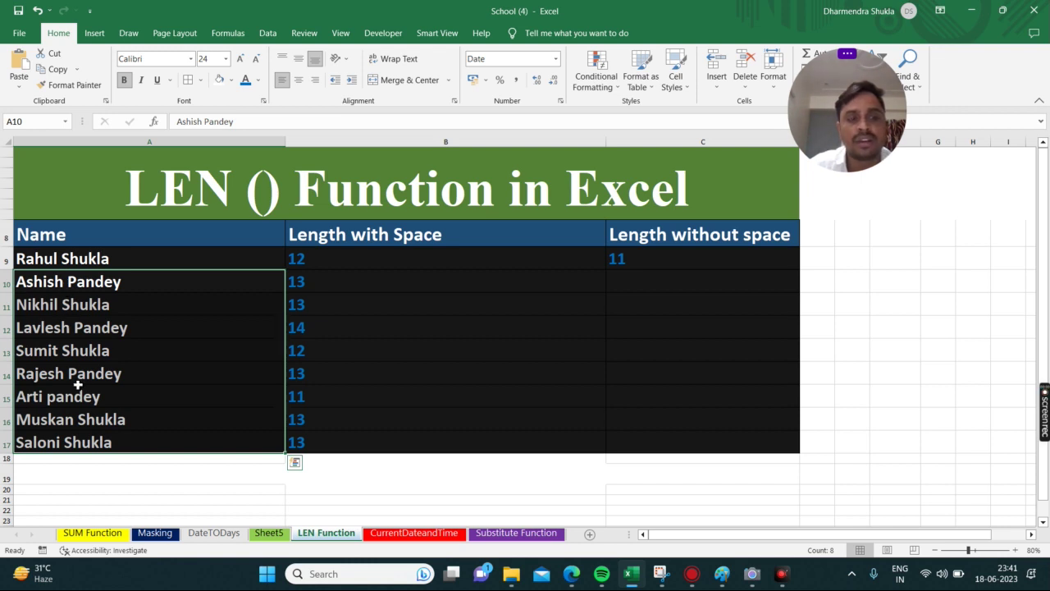
click(672, 262)
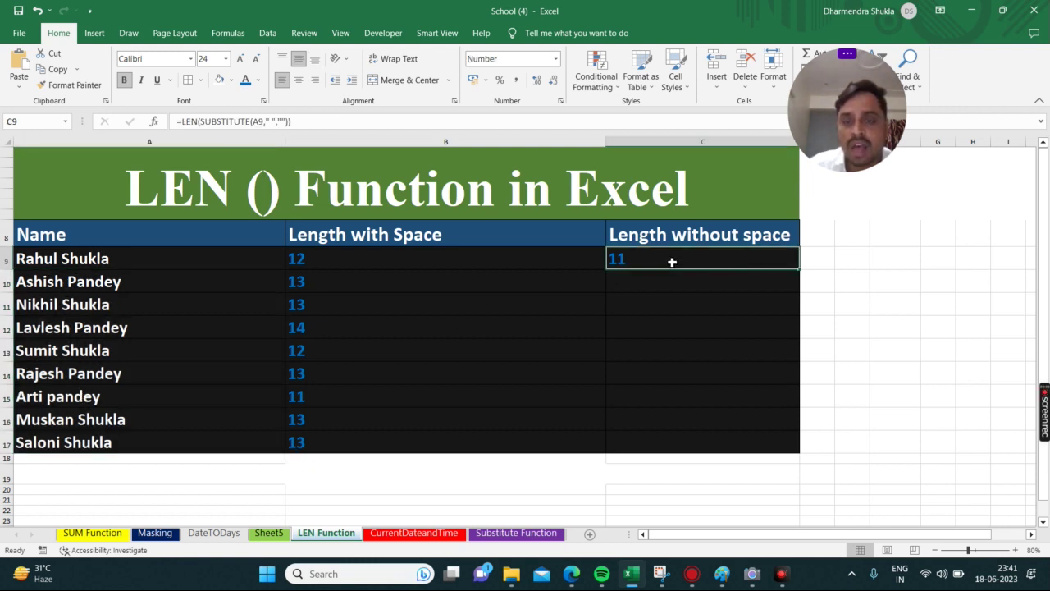
Copy C9's formula down to C17, giving space-free counts from 10 to 13
drag(801, 270, 792, 446)
click(675, 358)
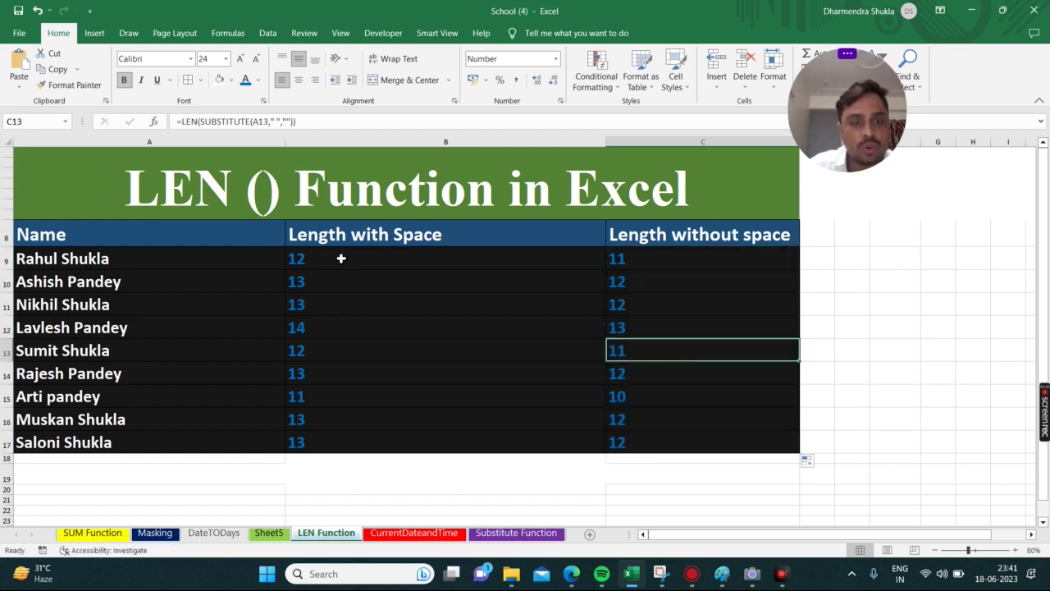
drag(343, 259, 345, 440)
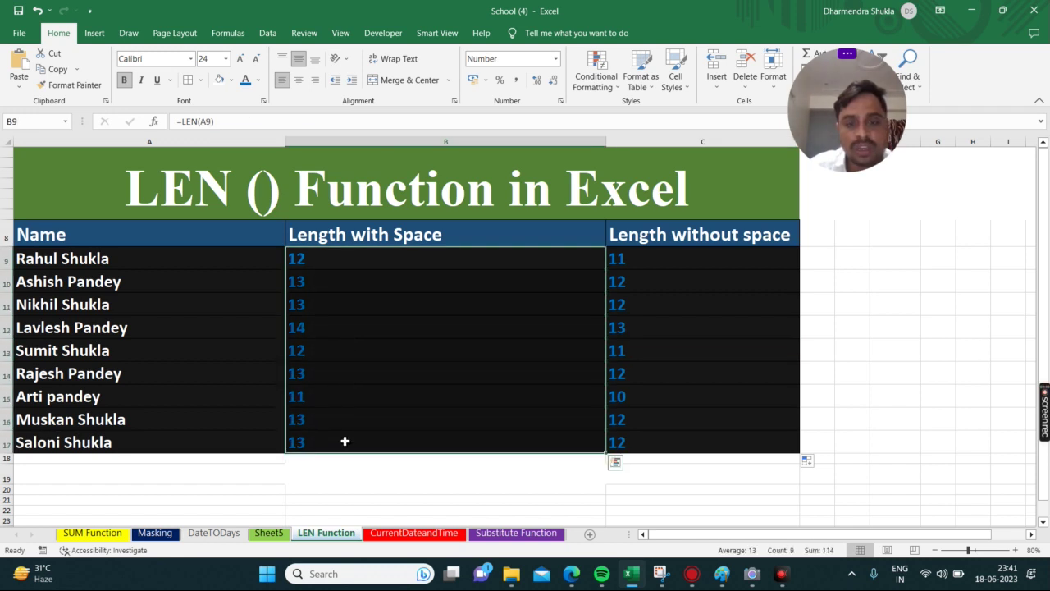
click(653, 266)
drag(653, 265, 664, 440)
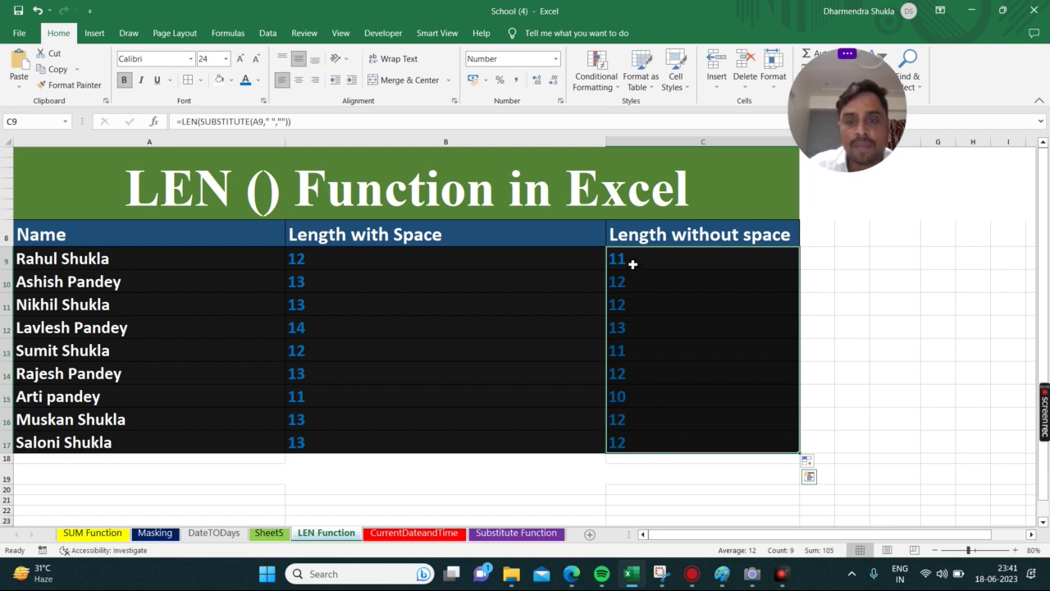
Compare the B and C formulas row by row, checking C12 through C17
click(365, 261)
click(675, 258)
click(502, 278)
click(658, 282)
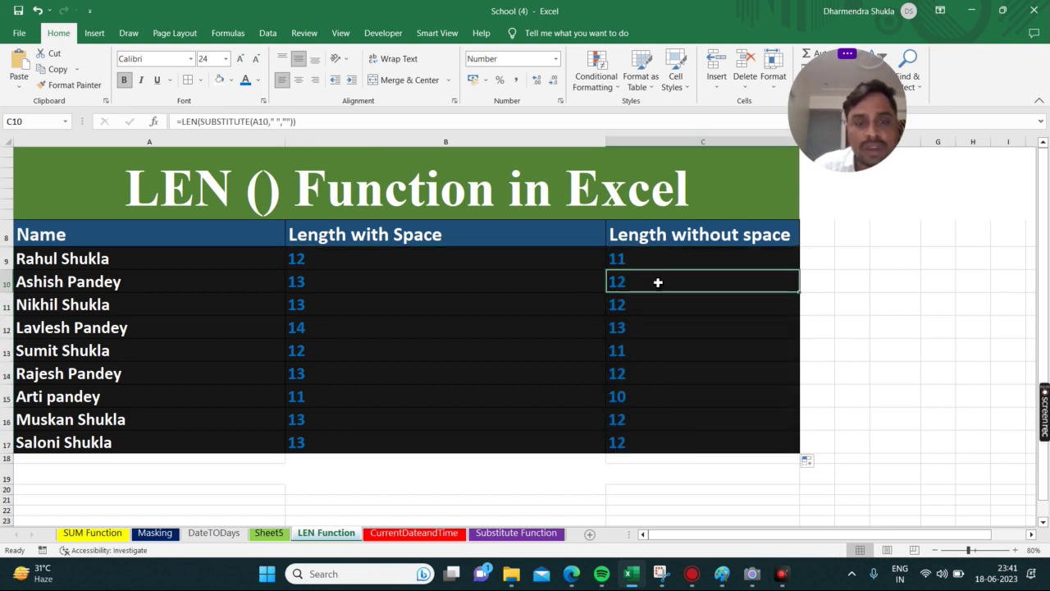
click(499, 300)
click(650, 302)
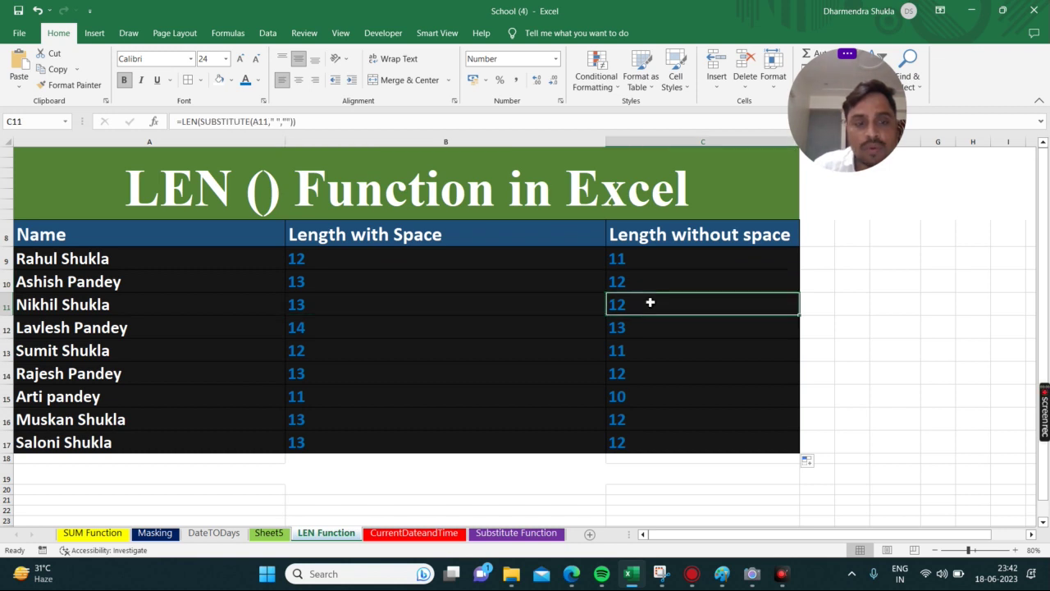
click(632, 329)
drag(631, 340, 634, 370)
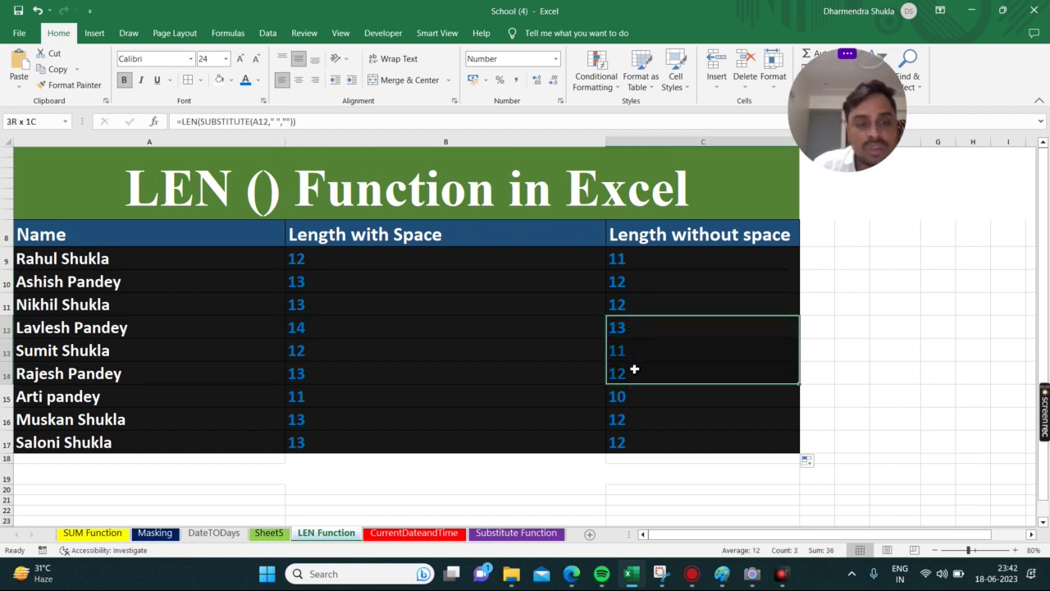
click(640, 399)
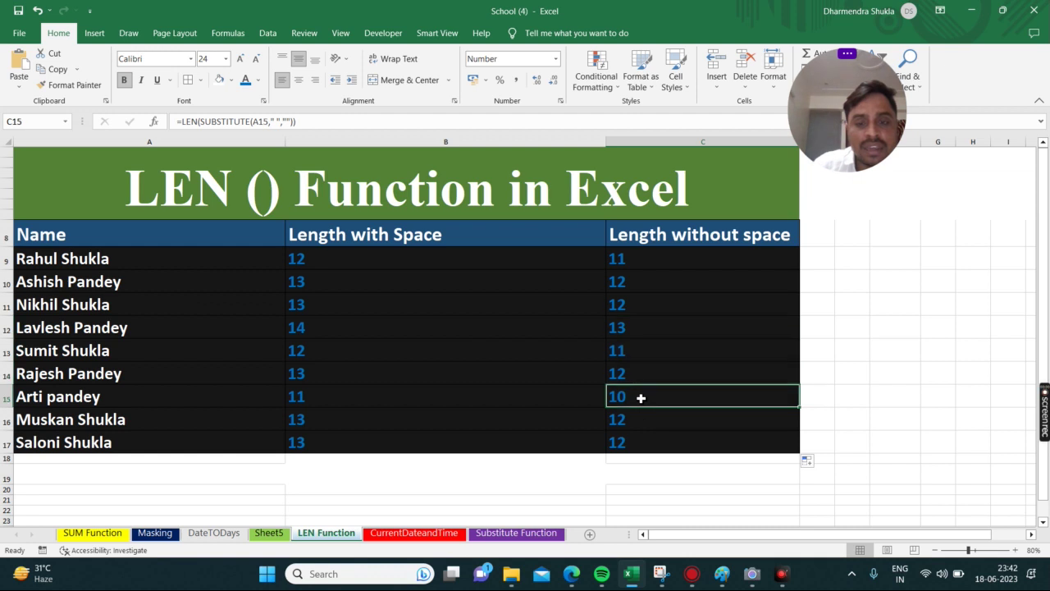
click(640, 423)
click(648, 444)
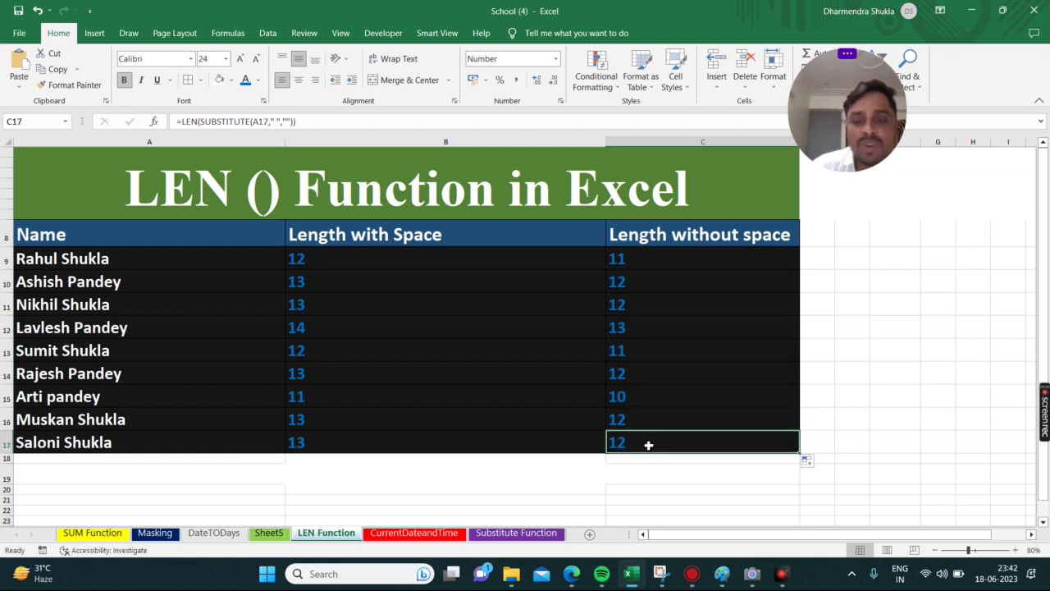